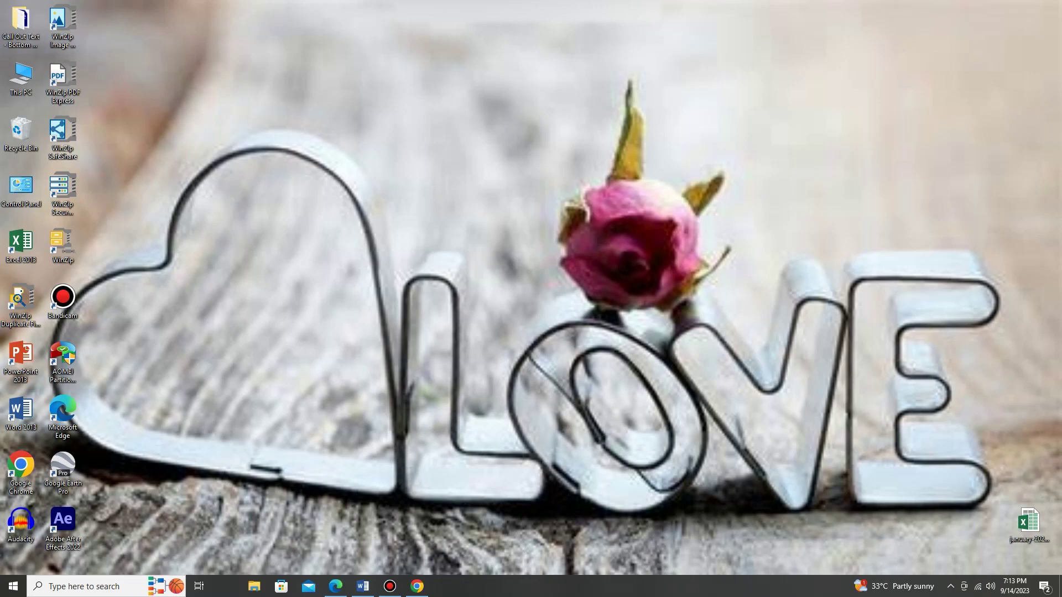
Maximize the Chrome incognito window and run a Google search for 'Notion'.
{"action": "right_click", "coordinate": [416, 585]}
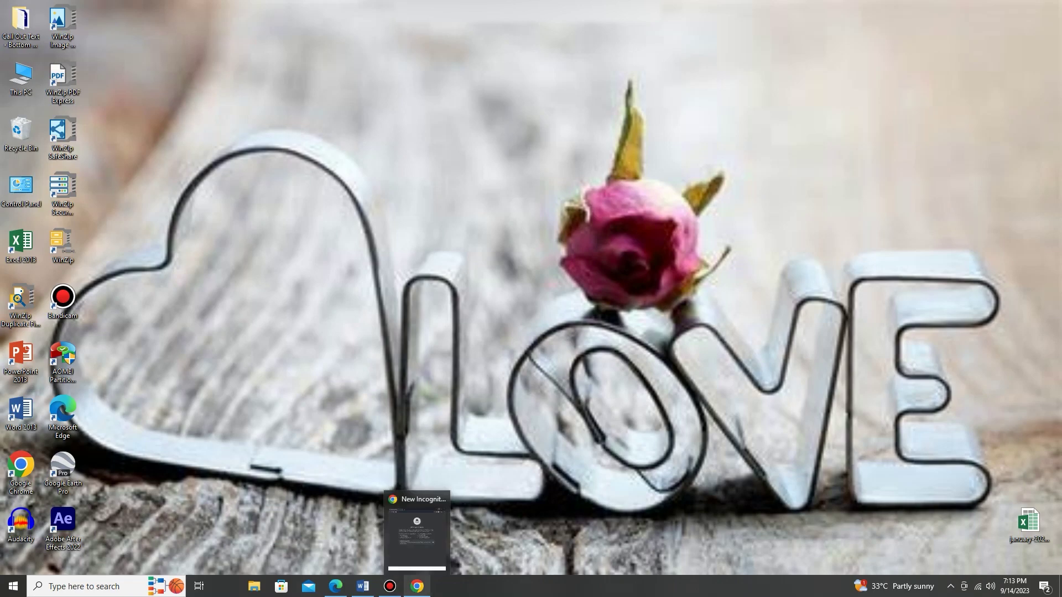
{"action": "left_click", "coordinate": [418, 481]}
{"action": "left_click", "coordinate": [894, 77]}
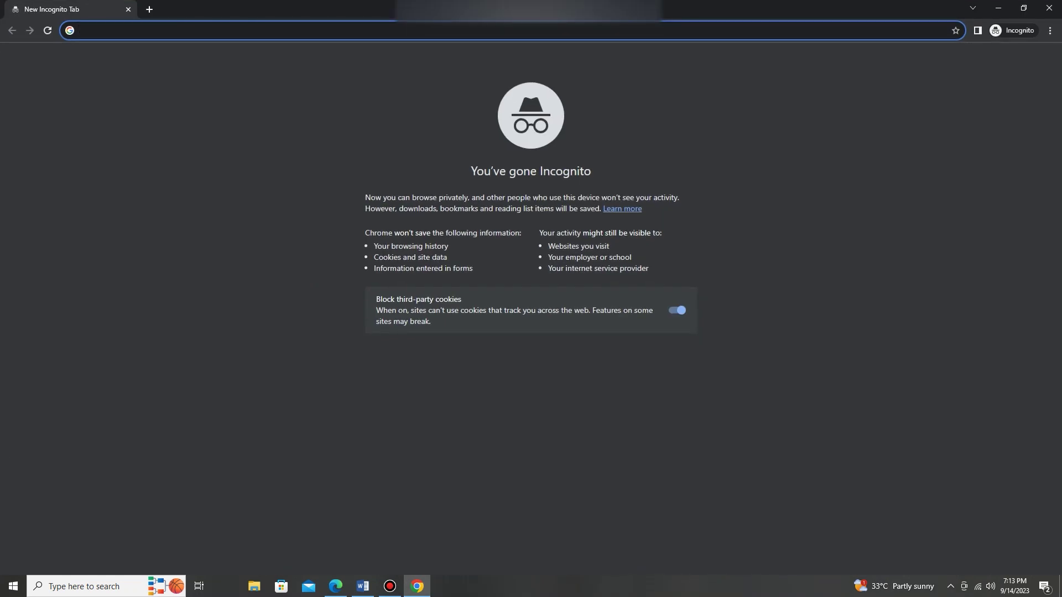
{"action": "type", "text": "Notion"}
{"action": "key", "text": "Return"}
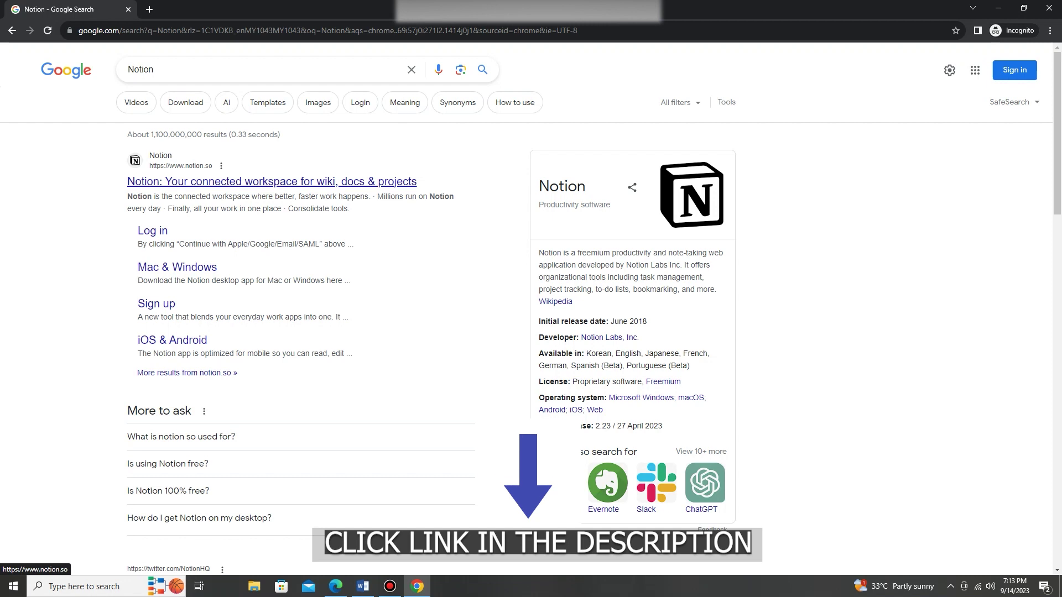
Save Notion Setup 2.0.53.exe from notion.so's Mac & Windows download page.
{"action": "left_click", "coordinate": [271, 180]}
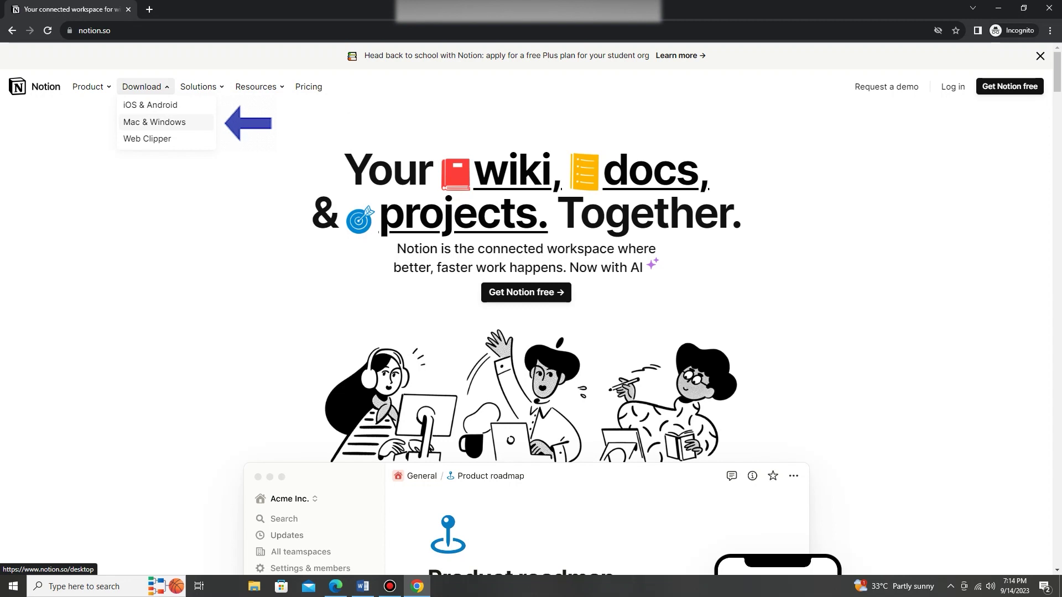
{"action": "left_click", "coordinate": [154, 123]}
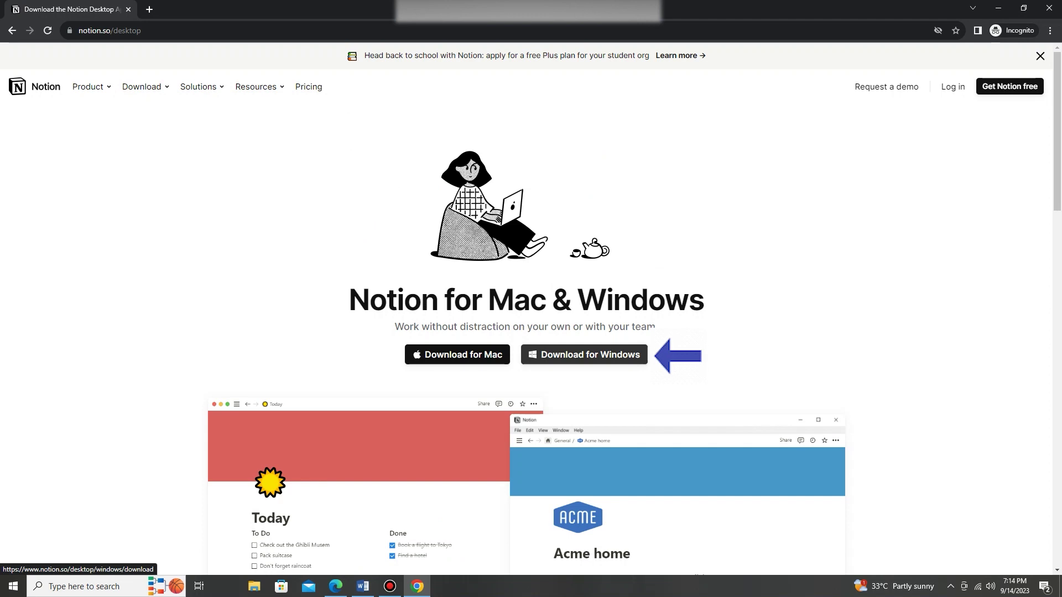
{"action": "left_click", "coordinate": [584, 354]}
{"action": "key", "text": "Return"}
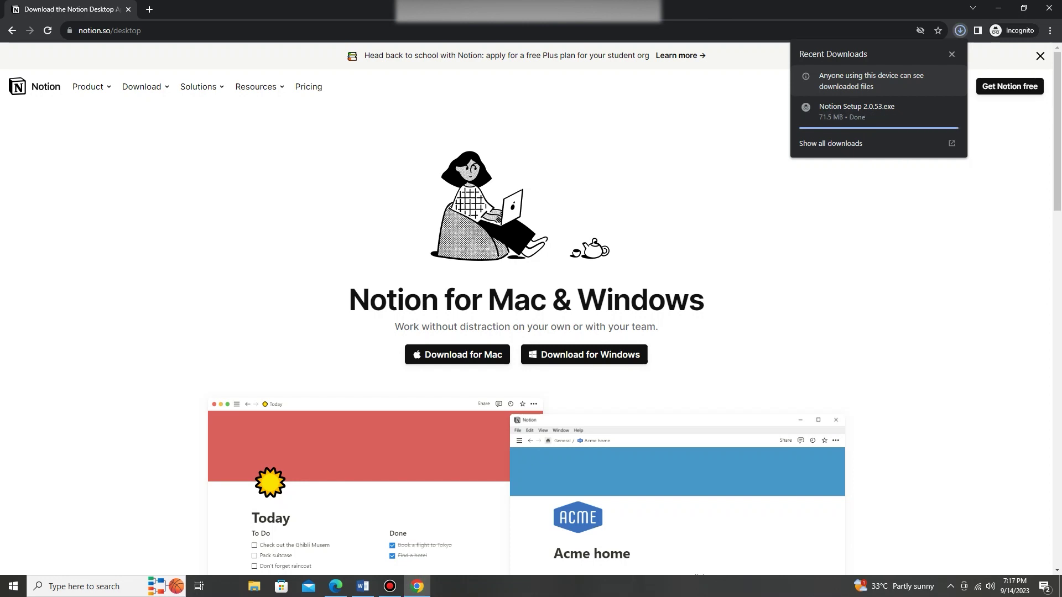
Run Notion Setup 2.0.53 from the Downloads folder, then minimize Explorer and Chrome.
{"action": "left_click", "coordinate": [934, 108]}
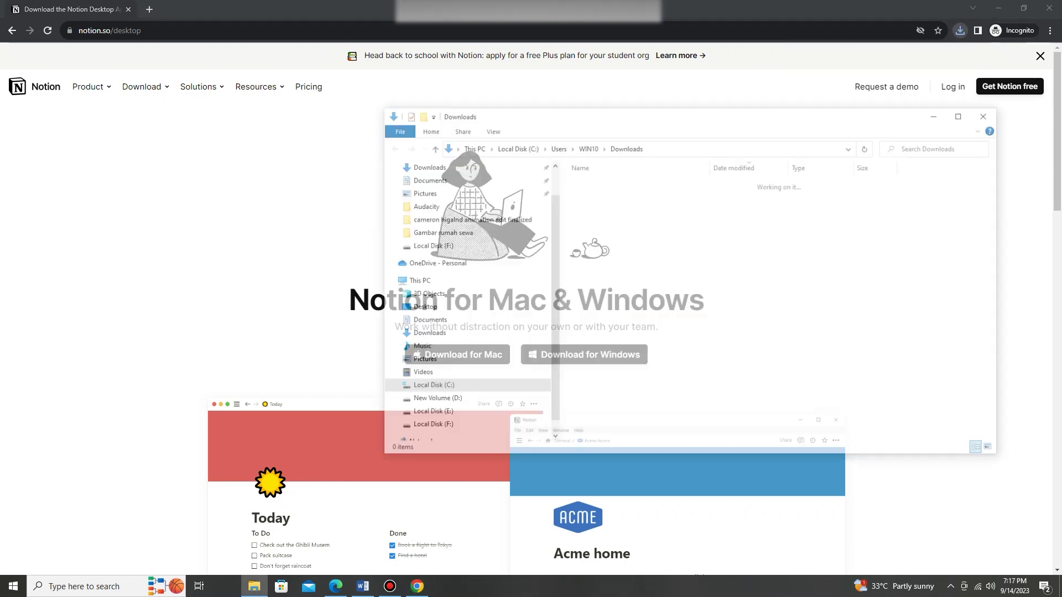
{"action": "double_click", "coordinate": [609, 197]}
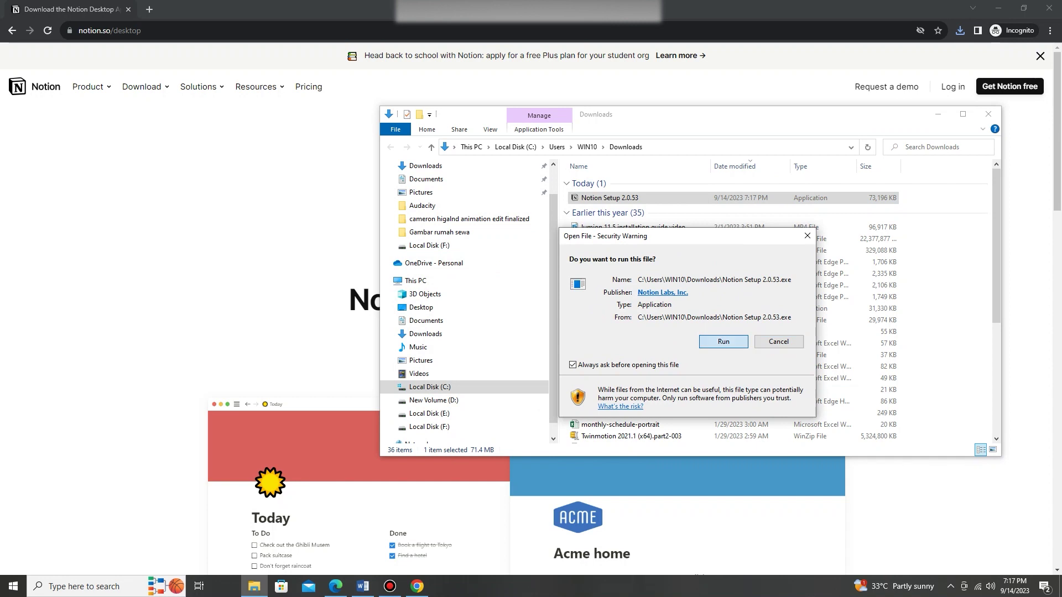
{"action": "left_click", "coordinate": [723, 341]}
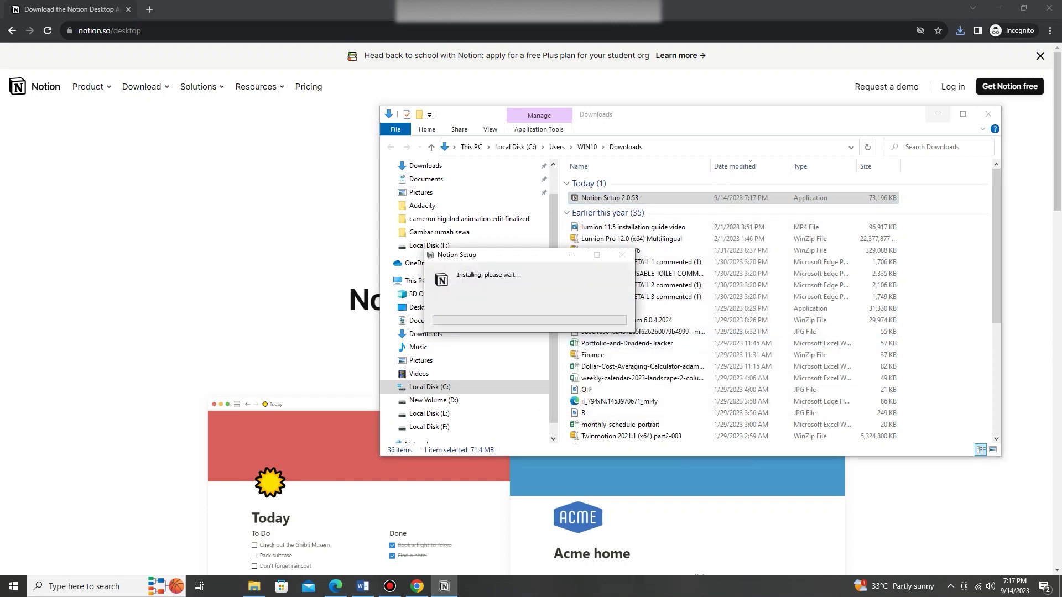
{"action": "left_click", "coordinate": [935, 114]}
{"action": "left_click", "coordinate": [970, 9]}
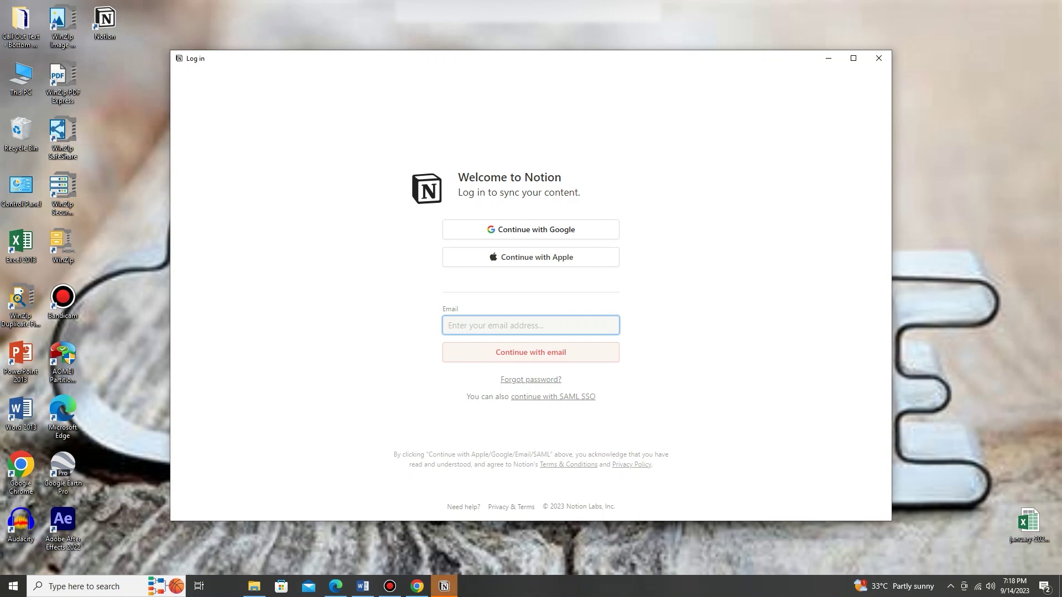
Enter an email address on Notion's log-in screen and continue with email.
{"action": "key", "text": "Return"}
{"action": "type", "text": "a"}
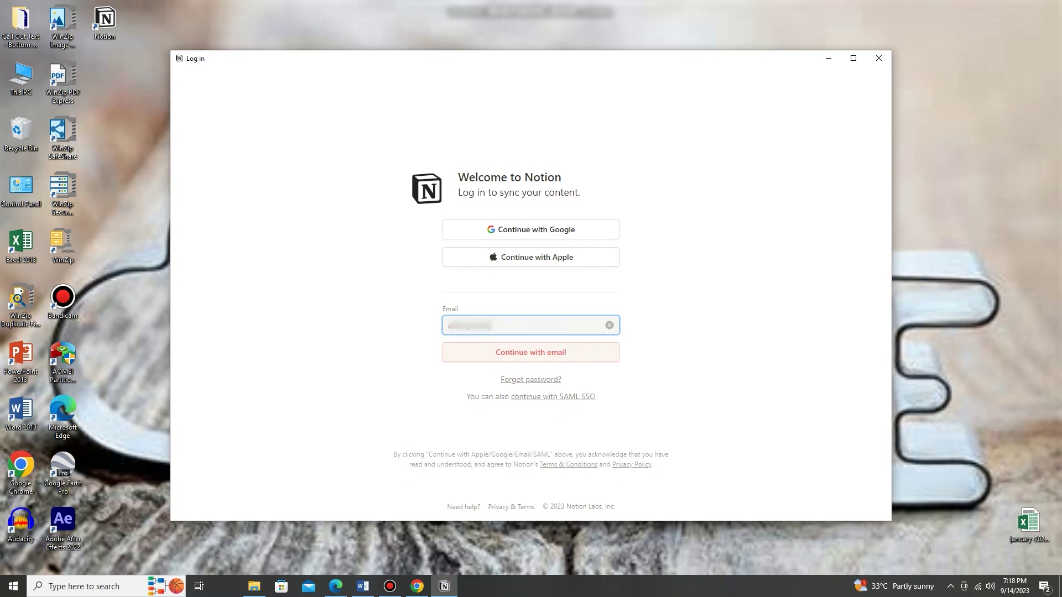
{"action": "key", "text": "Return"}
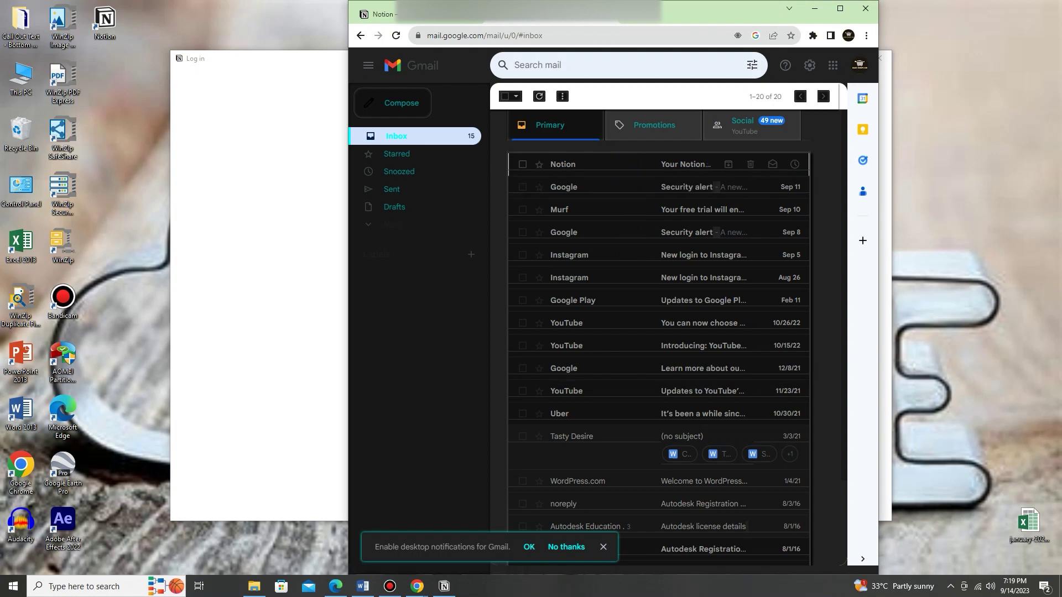
Open Notion's signup email in Gmail and select and copy the signup code.
{"action": "left_click", "coordinate": [605, 165]}
{"action": "triple_click", "coordinate": [643, 312]}
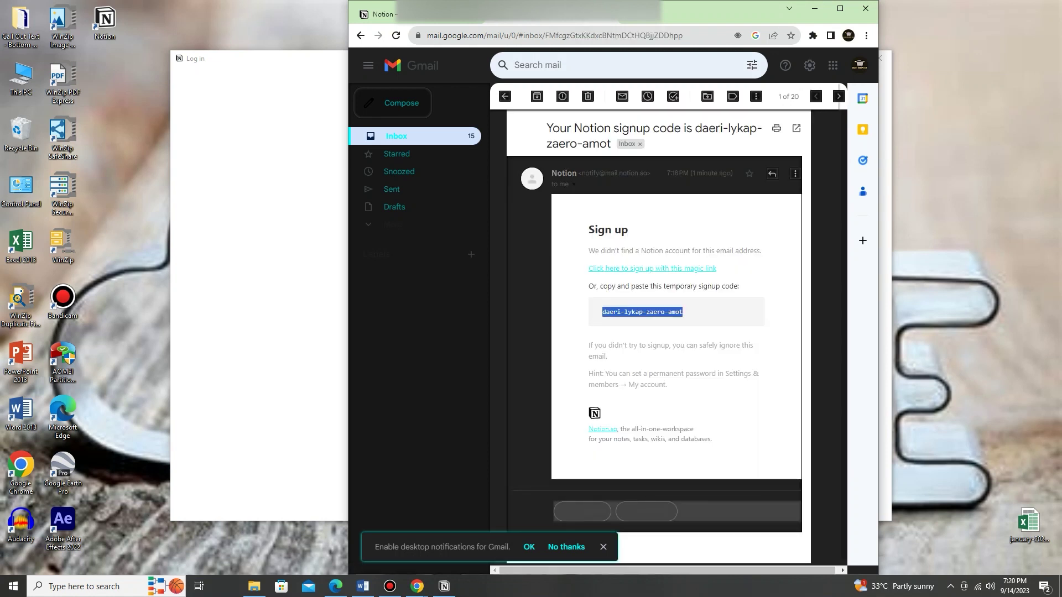
{"action": "key", "text": "super+Up"}
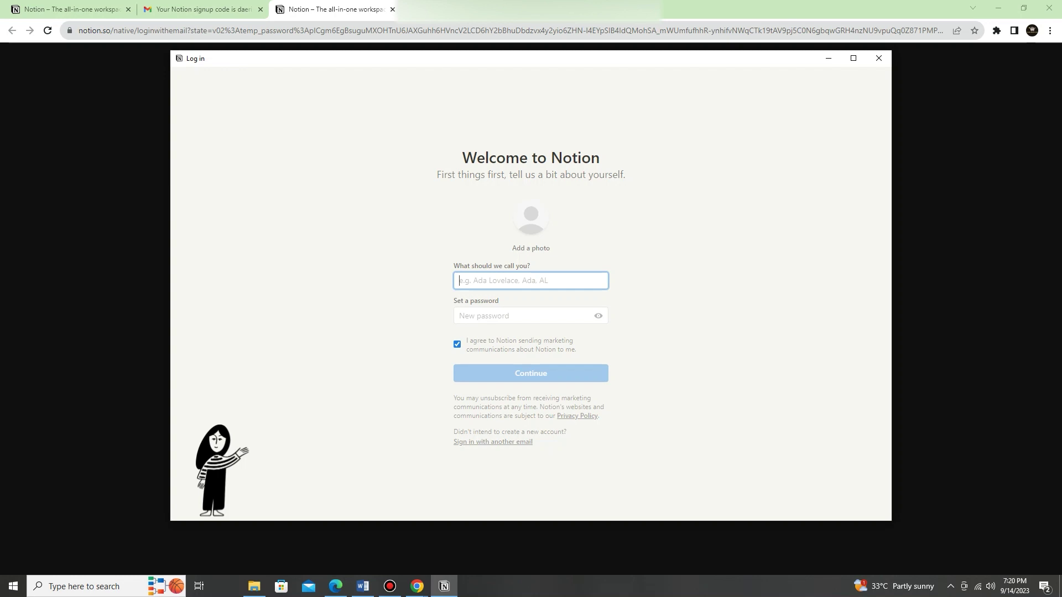
{"action": "type", "text": "Protech"}
Set the profile name Protech and a password, then choose For personal use.
{"action": "key", "text": "Tab"}
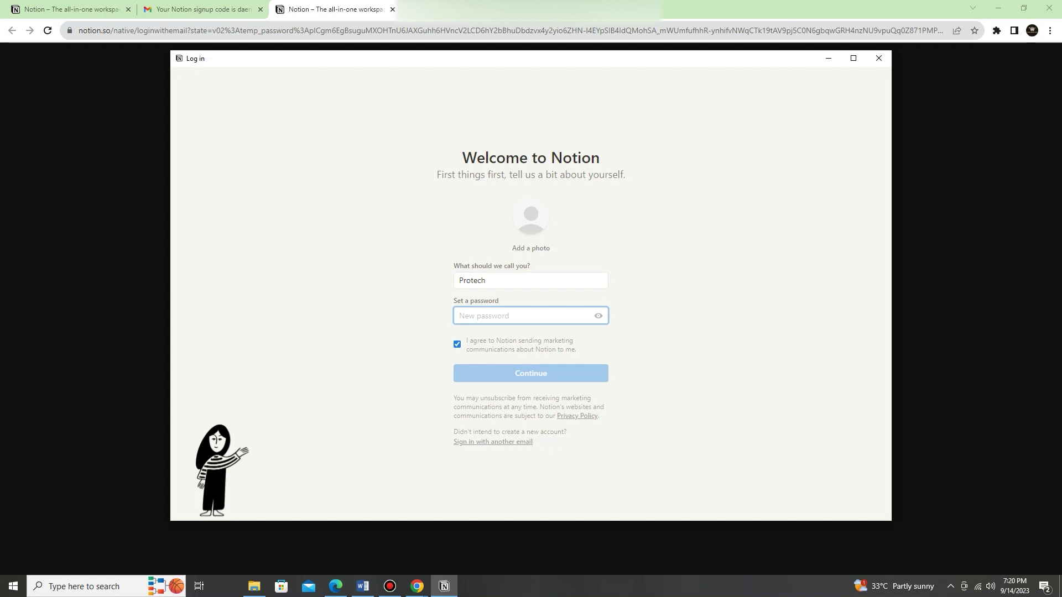
{"action": "type", "text": "1"}
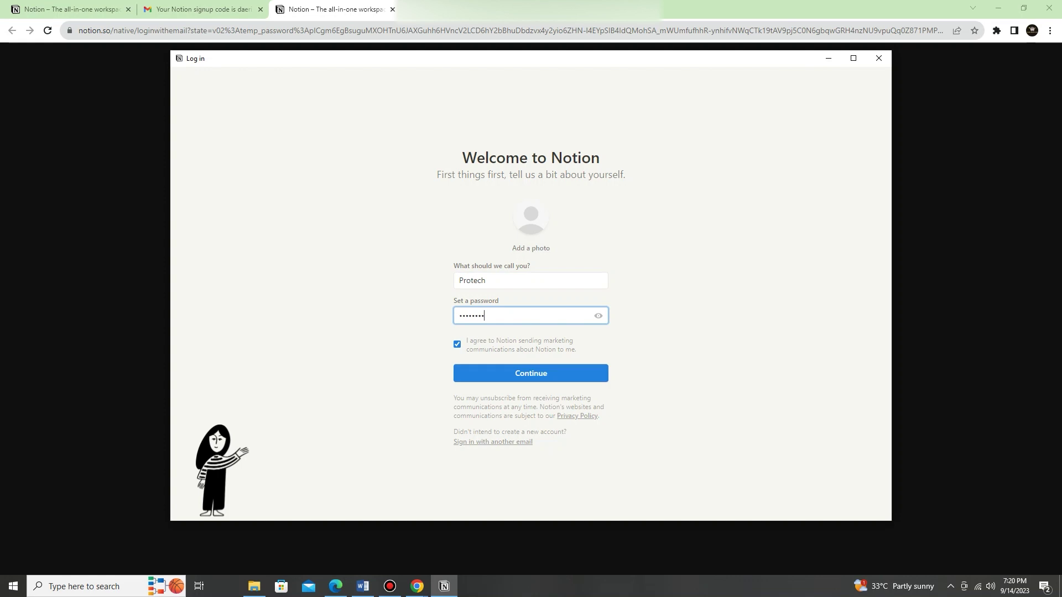
{"action": "key", "text": "Return"}
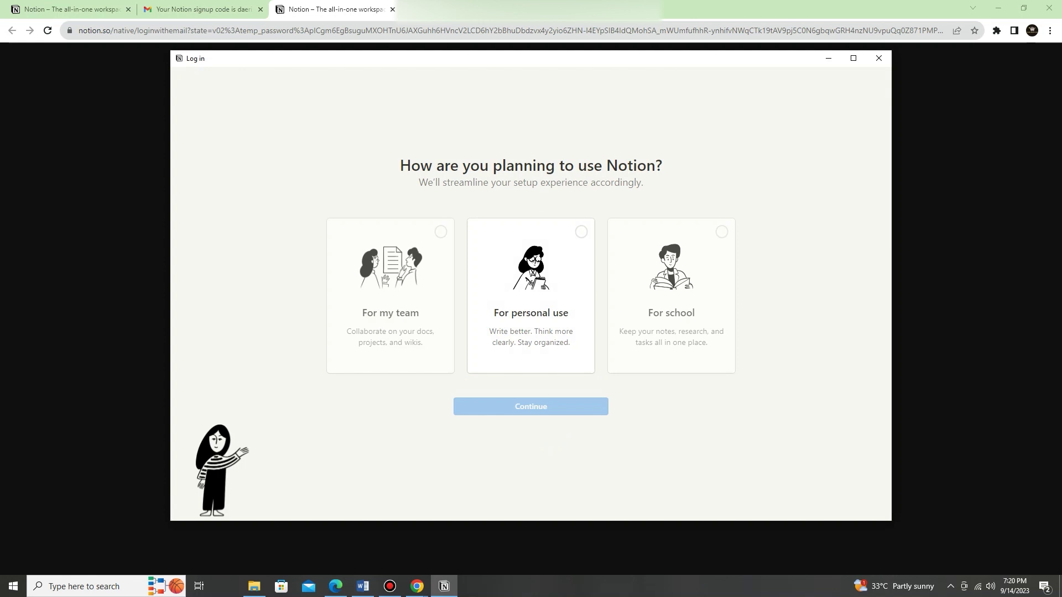
{"action": "left_click", "coordinate": [530, 296]}
{"action": "key", "text": "Return"}
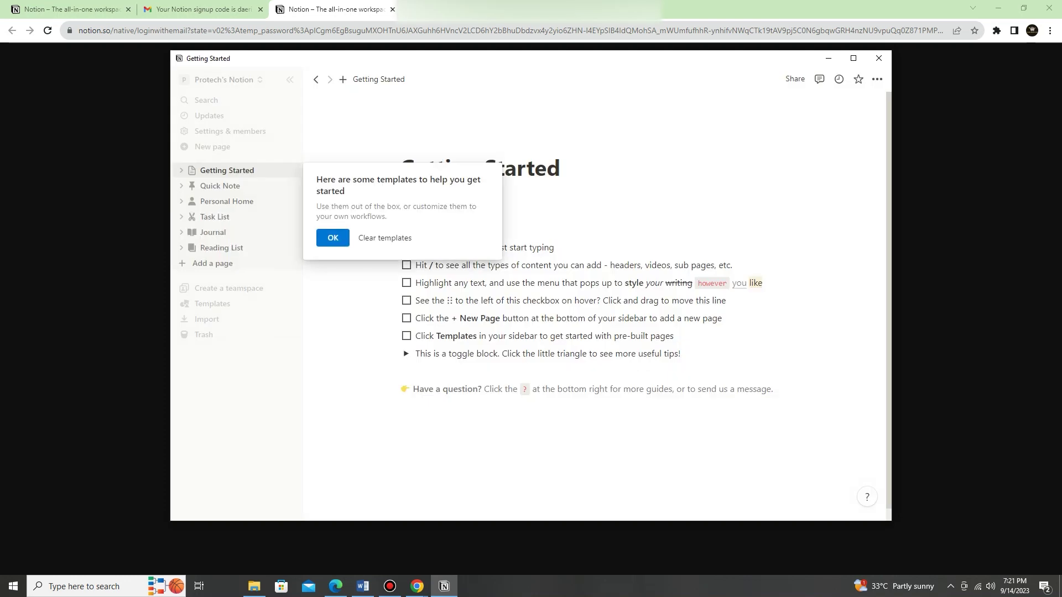
Close the 'Here are some templates' popup with OK.
{"action": "key", "text": "Return"}
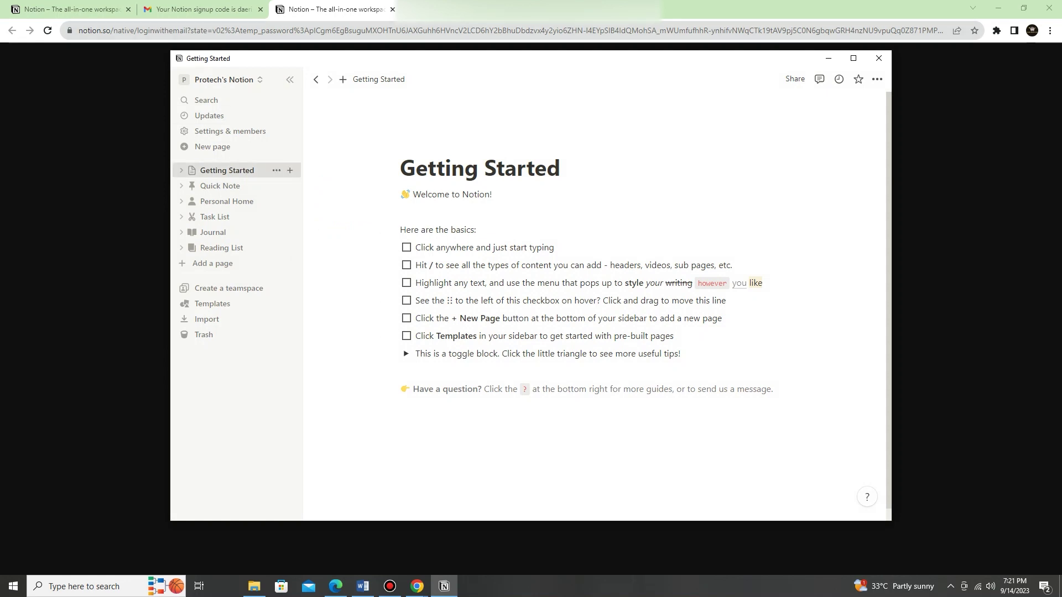
Close Chrome and Notion, and move the Notion shortcut to the desktop centre.
{"action": "left_click", "coordinate": [971, 7]}
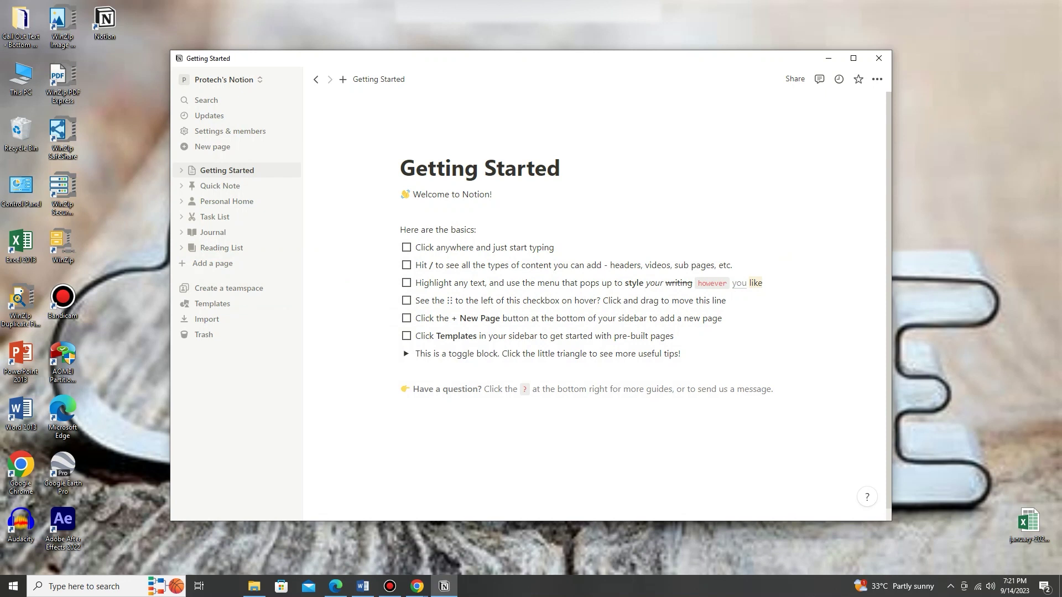
{"action": "left_click", "coordinate": [879, 59]}
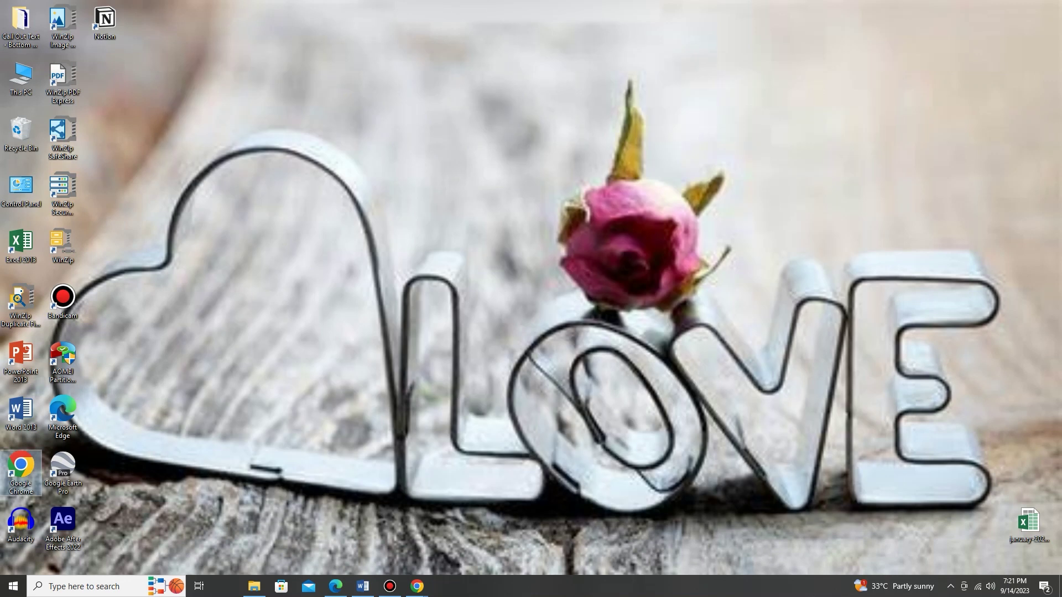
{"action": "left_click_drag", "start_coordinate": [105, 20], "coordinate": [483, 189]}
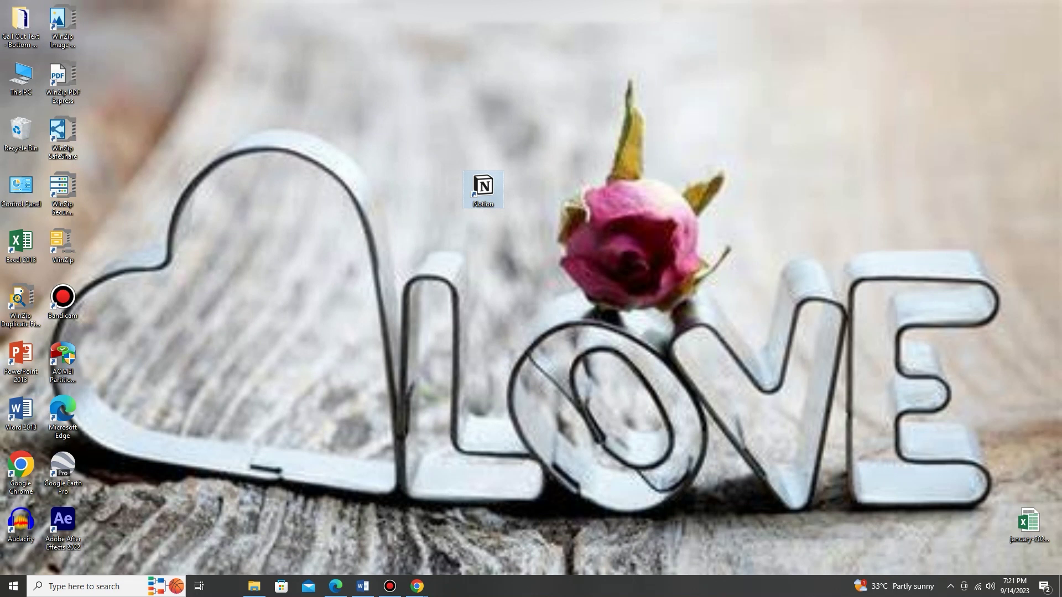